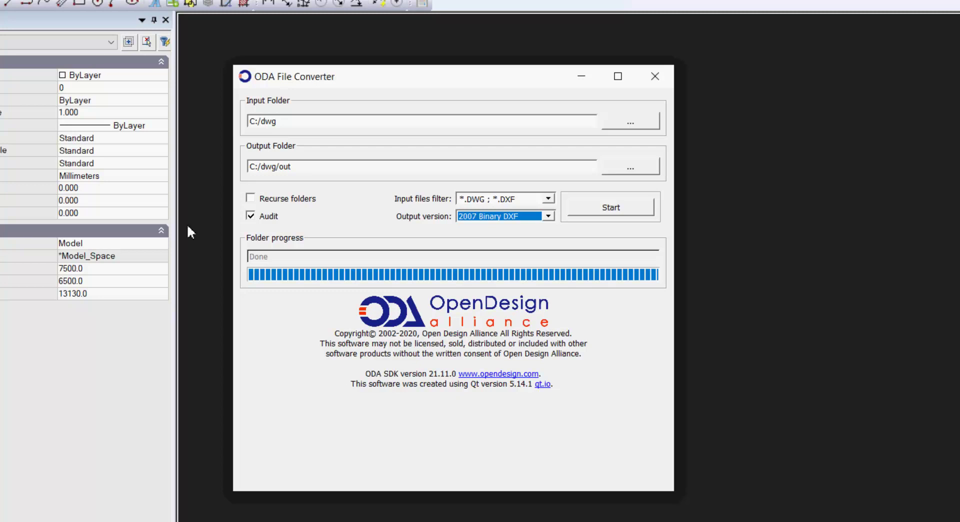
# Step: Restrict the input files filter to *.DWG for the C:/dwg input folder
pyautogui.click(295, 124)
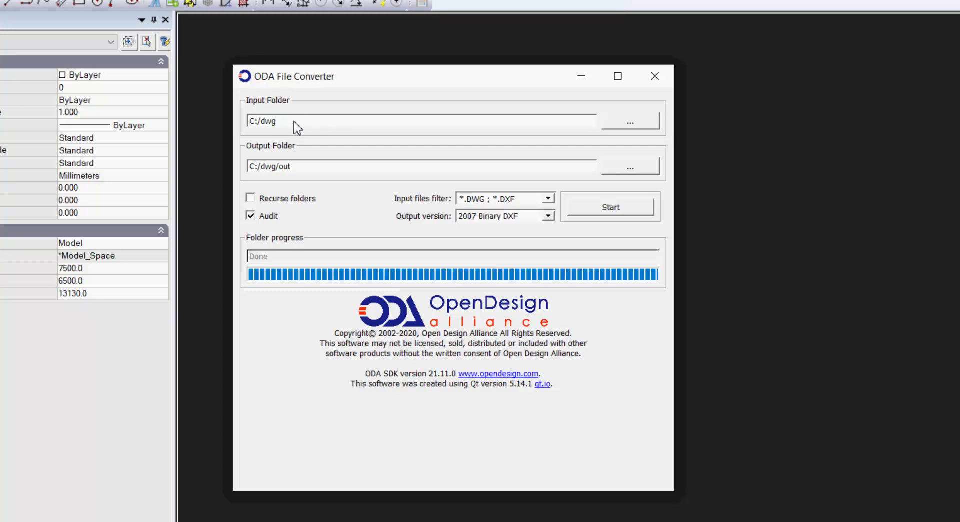
pyautogui.click(549, 199)
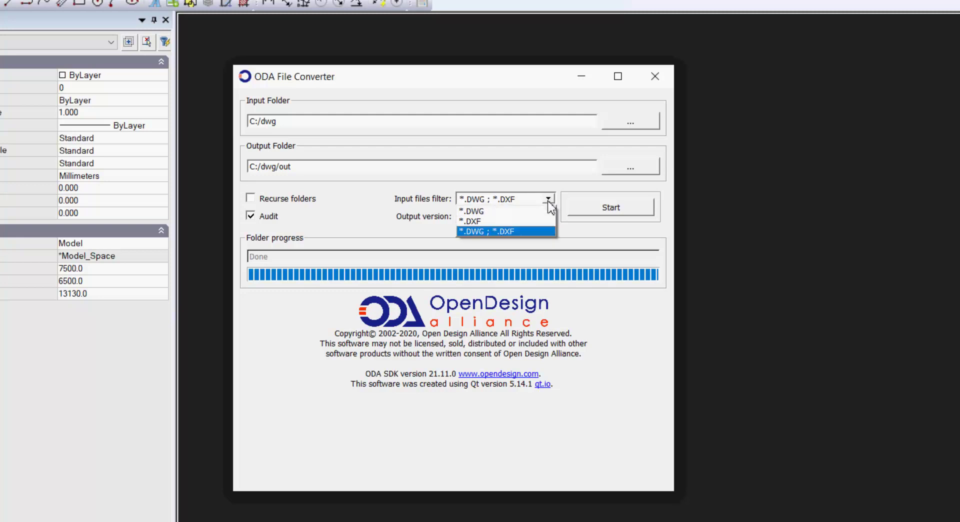
pyautogui.click(509, 221)
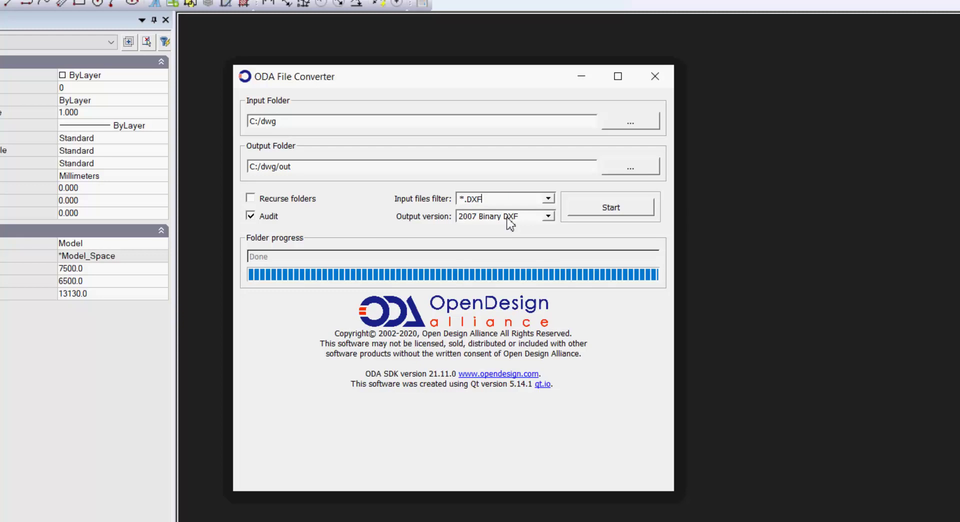
pyautogui.click(548, 199)
pyautogui.click(519, 208)
# Step: Set the output version to 2007 Binary DXF, run the conversion and minimize the converter
pyautogui.click(549, 217)
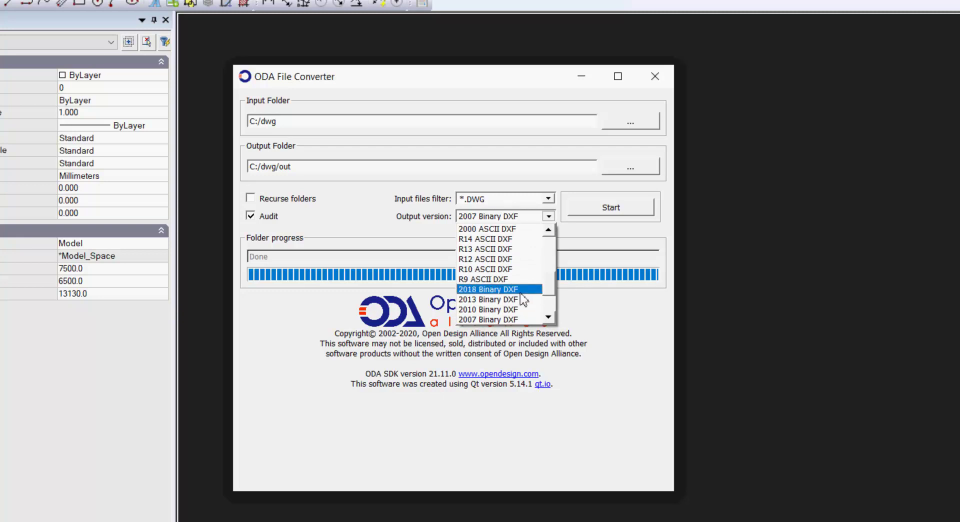
pyautogui.click(510, 320)
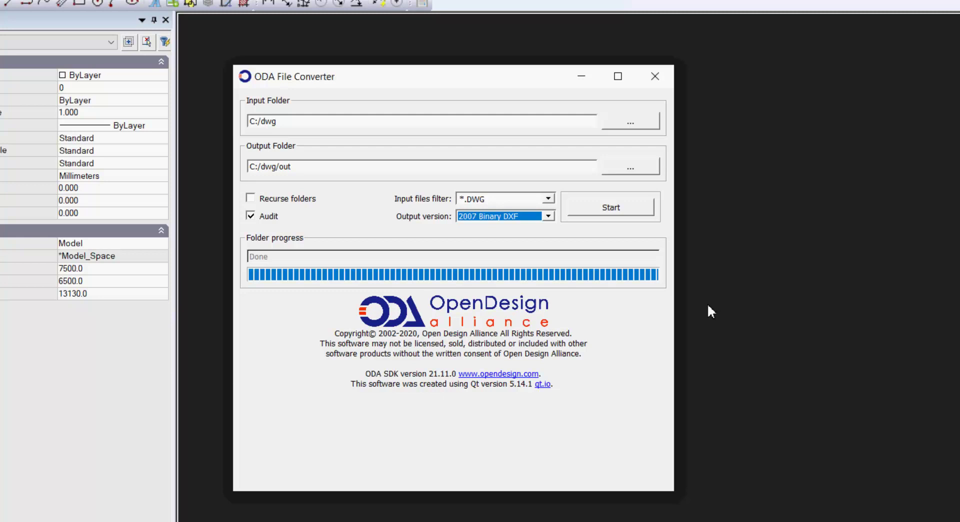
pyautogui.click(610, 210)
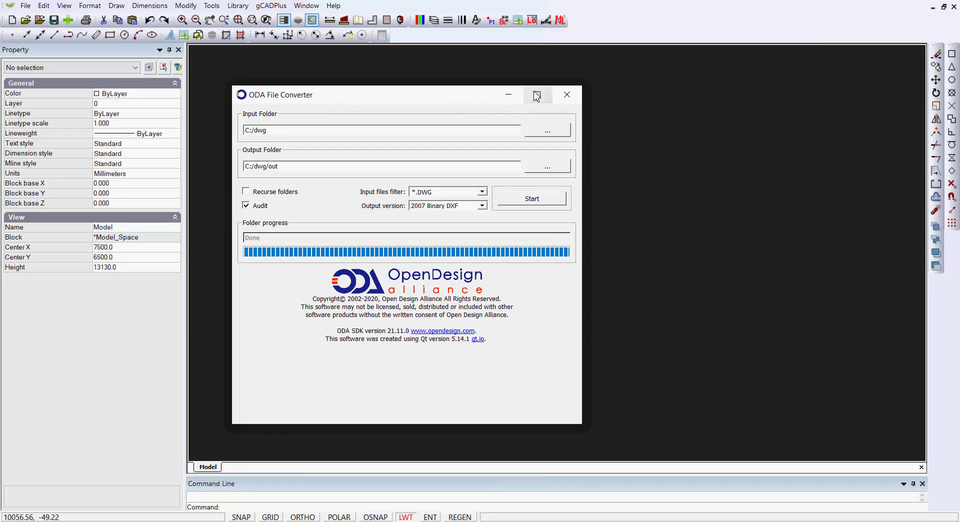
pyautogui.click(510, 96)
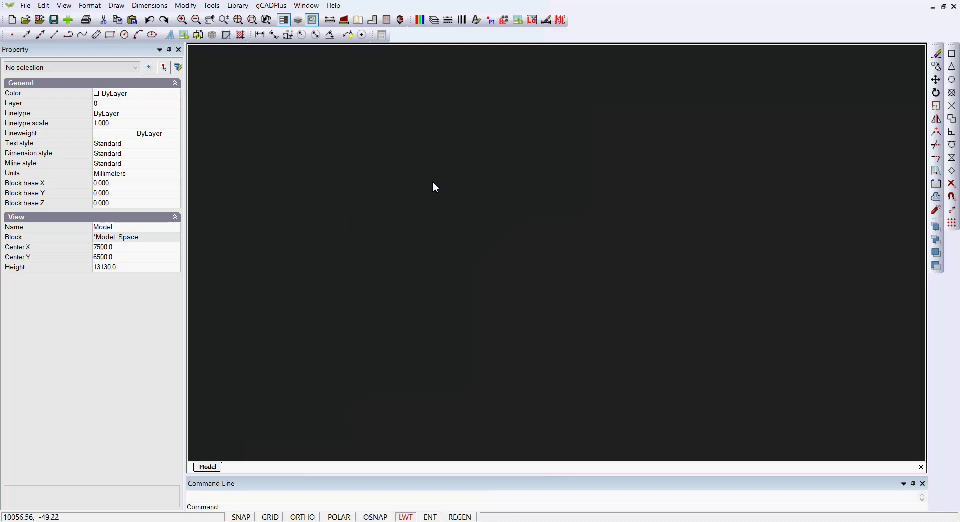
# Step: Open the AutoCAD DXF drawing HAWTHORN GROVE SUBMITTED 290118.dxf from the out folder in gCADPlus
pyautogui.click(26, 6)
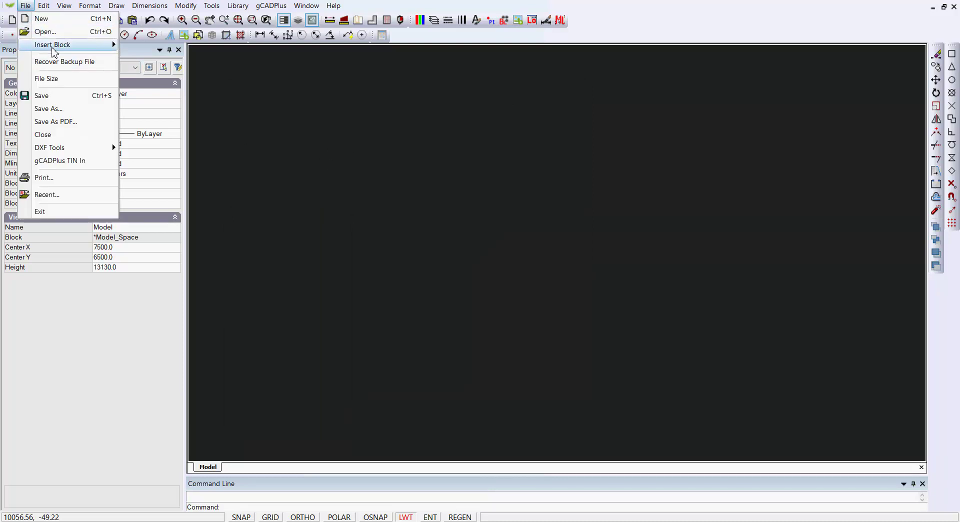
pyautogui.click(64, 34)
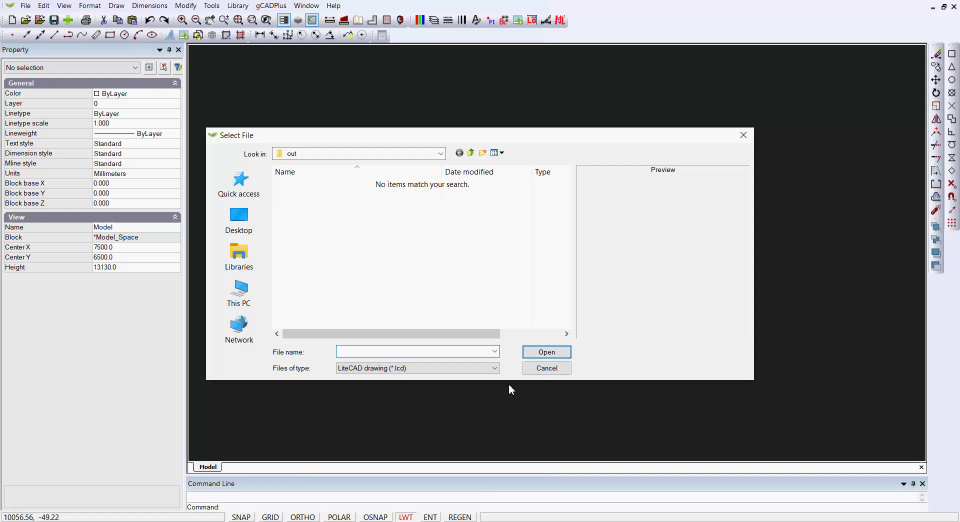
pyautogui.click(496, 369)
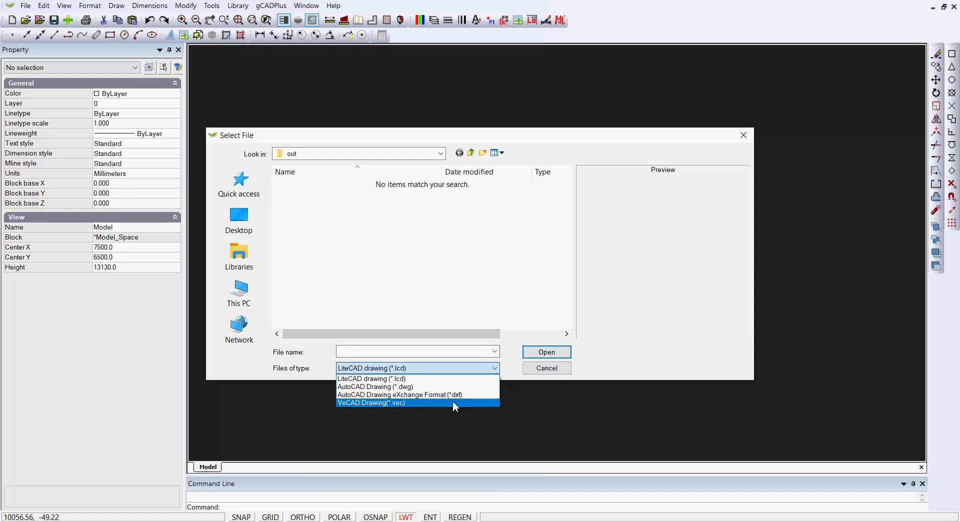
pyautogui.click(456, 396)
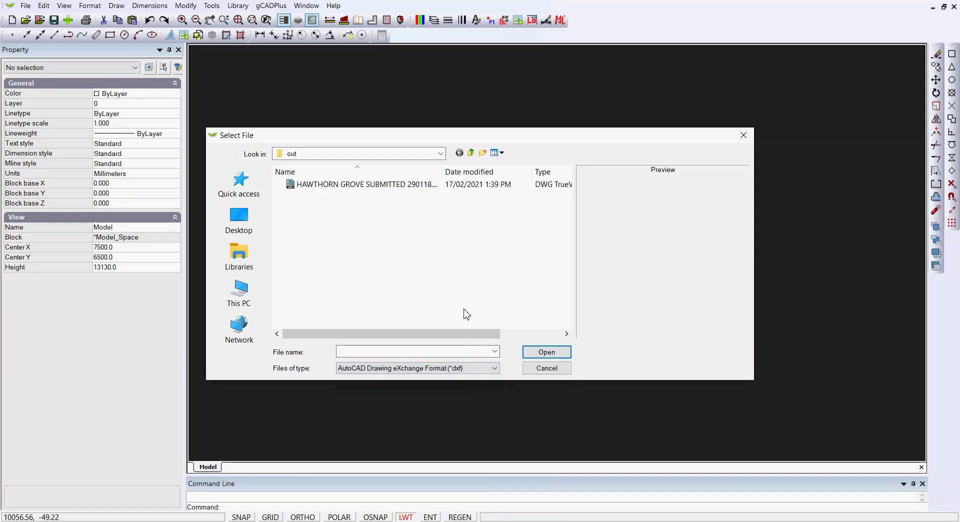
pyautogui.click(336, 189)
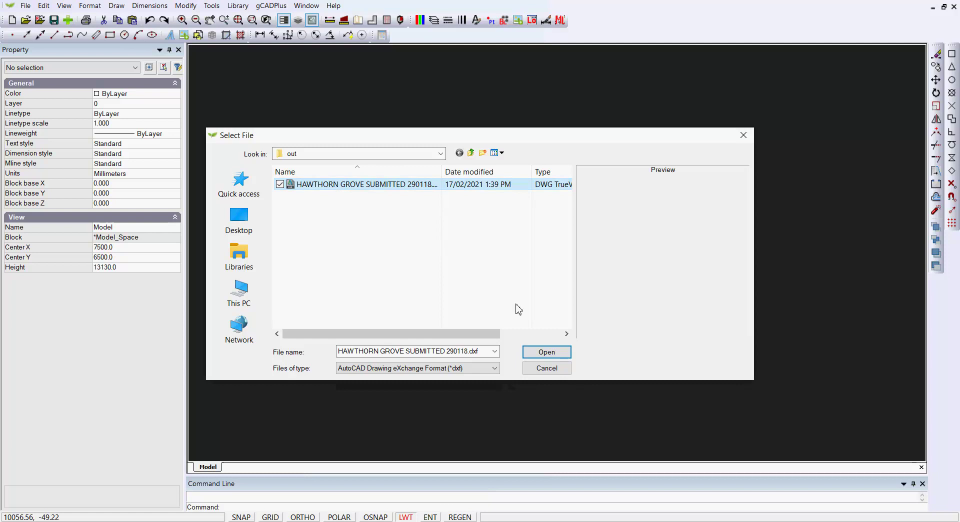
pyautogui.click(543, 352)
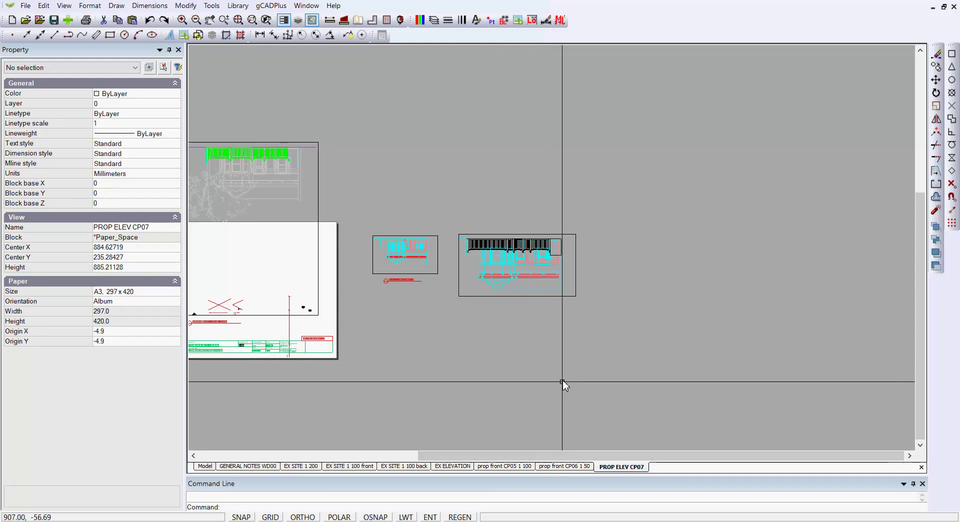
# Step: Look through the drawing's layouts, from prop front CP06 1 50 back to the existing site sheets, and return to model space
pyautogui.click(562, 467)
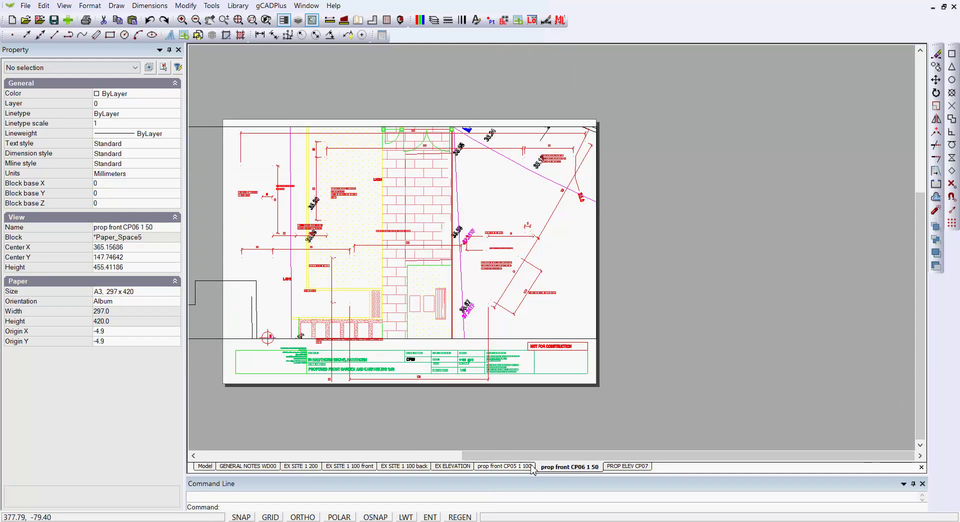
pyautogui.click(505, 467)
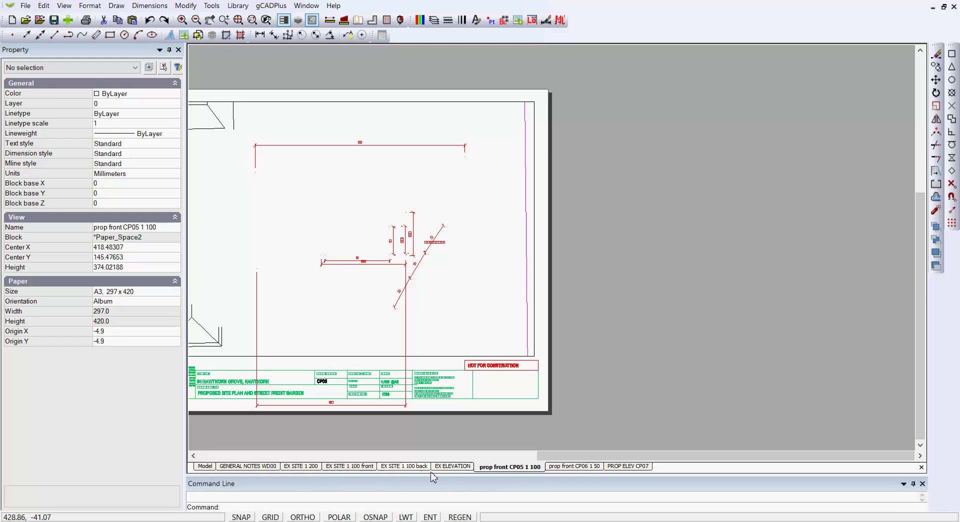
pyautogui.click(424, 468)
pyautogui.click(346, 467)
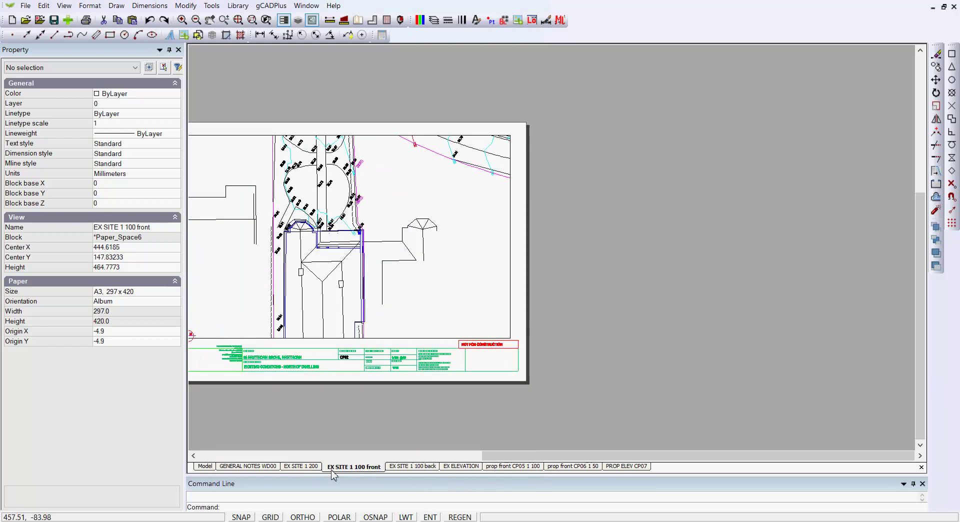
pyautogui.click(305, 467)
pyautogui.click(270, 467)
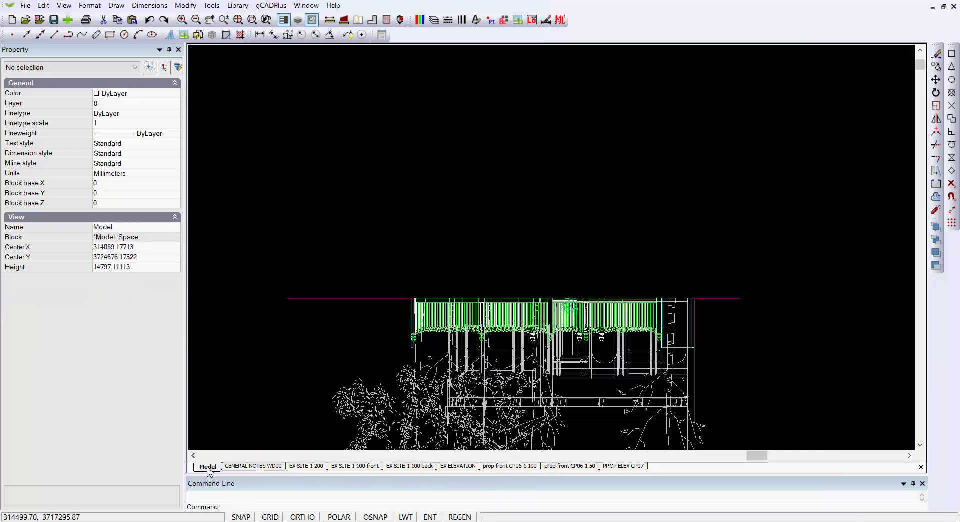
pyautogui.click(207, 468)
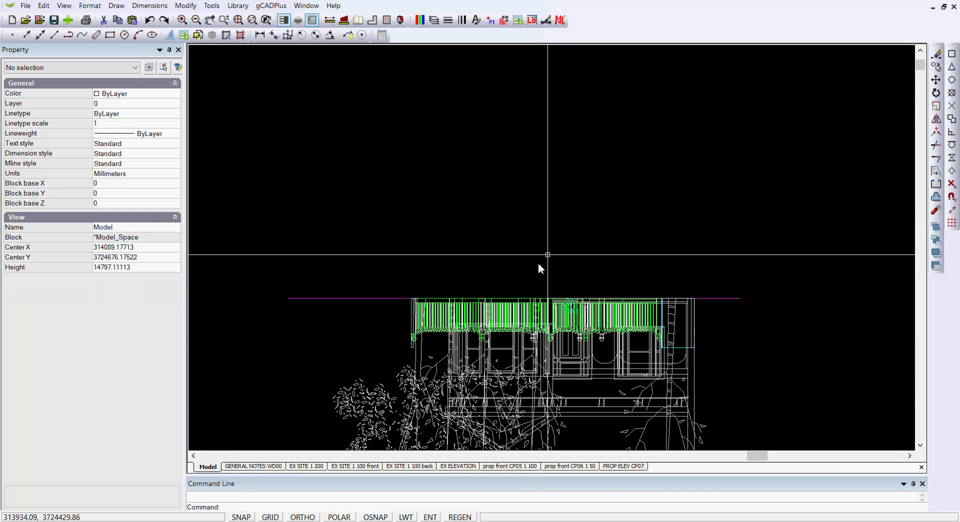
# Step: Examine the site plan in model space and inspect the properties of a cyan contour line near the street's eastern end
pyautogui.scroll(-4, 631, 215)
pyautogui.scroll(-3, 629, 216)
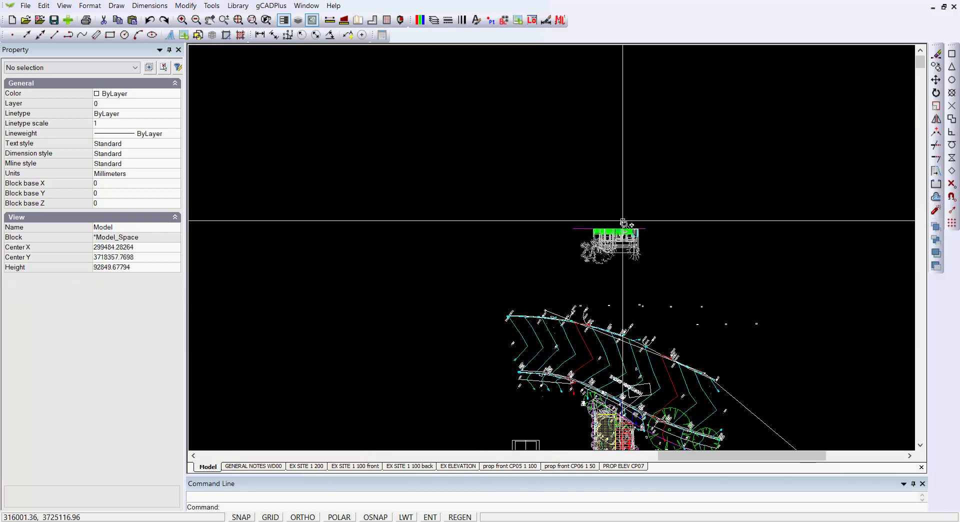
pyautogui.moveTo(655, 411); pyautogui.dragTo(599, 356, button='middle')
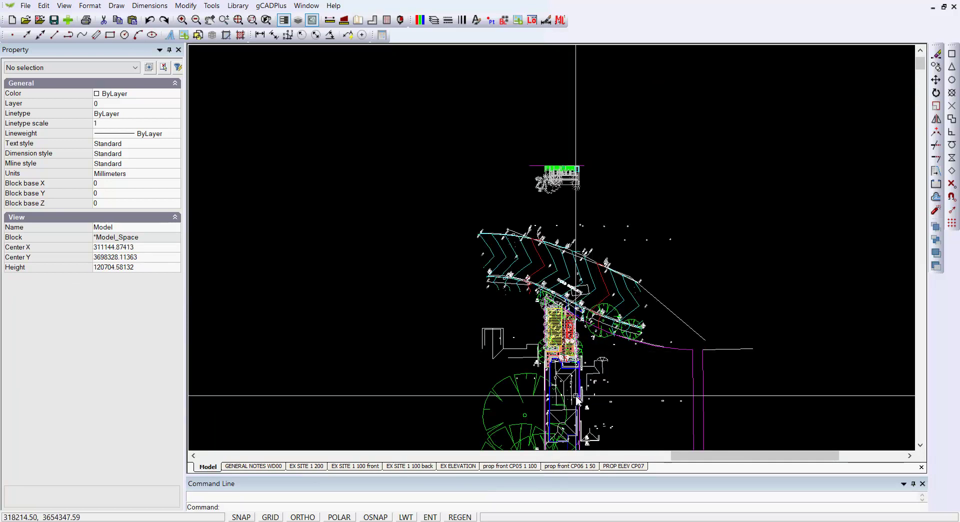
pyautogui.scroll(3, 566, 347)
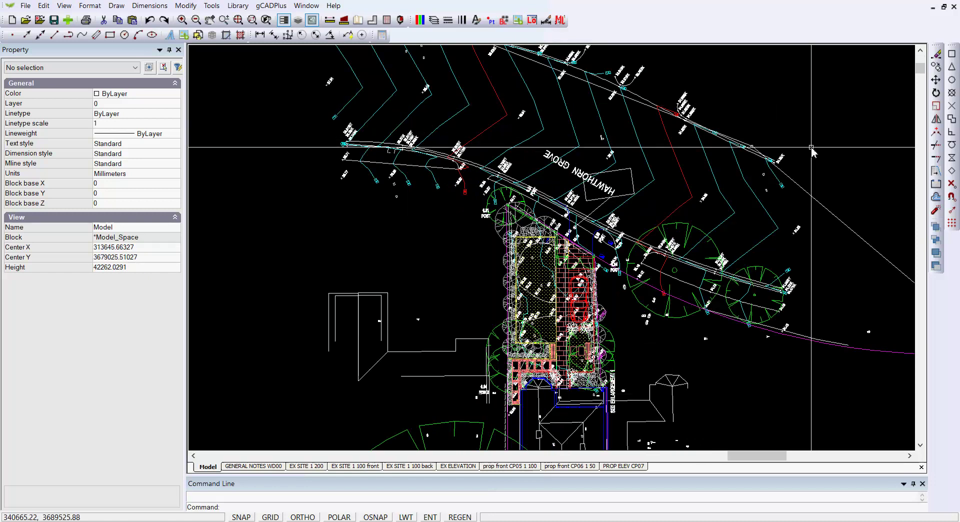
pyautogui.click(768, 214)
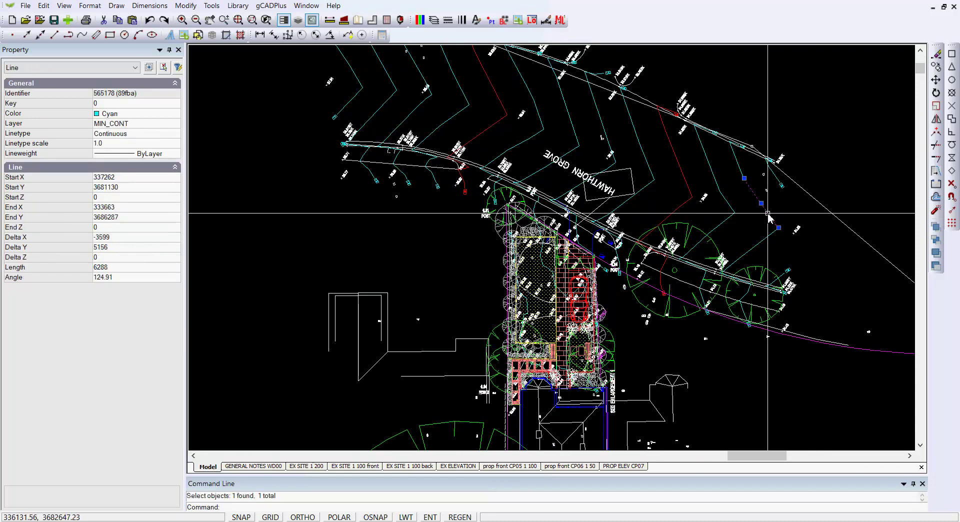
pyautogui.press('Escape')
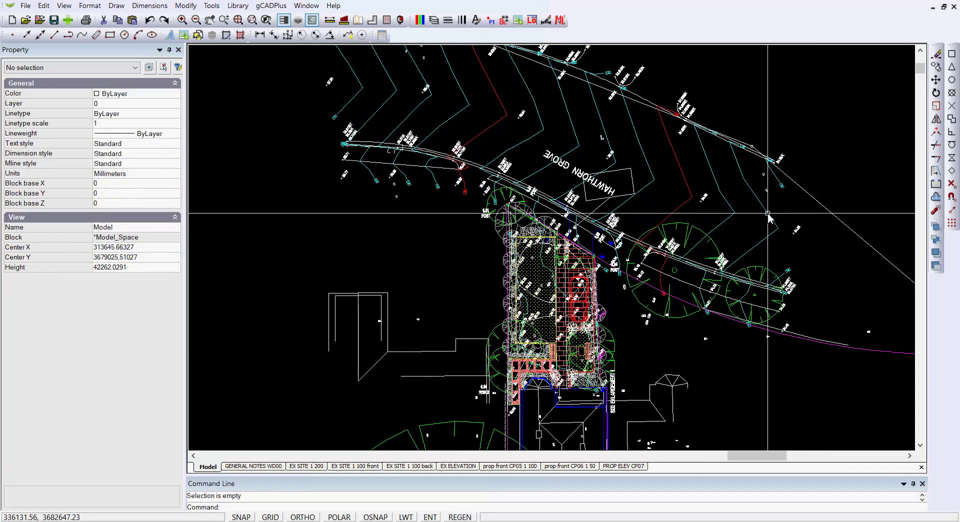
# Step: Review the imported layers with their colors, linetypes and lineweights in the Layer Properties Manager
pyautogui.click(435, 22)
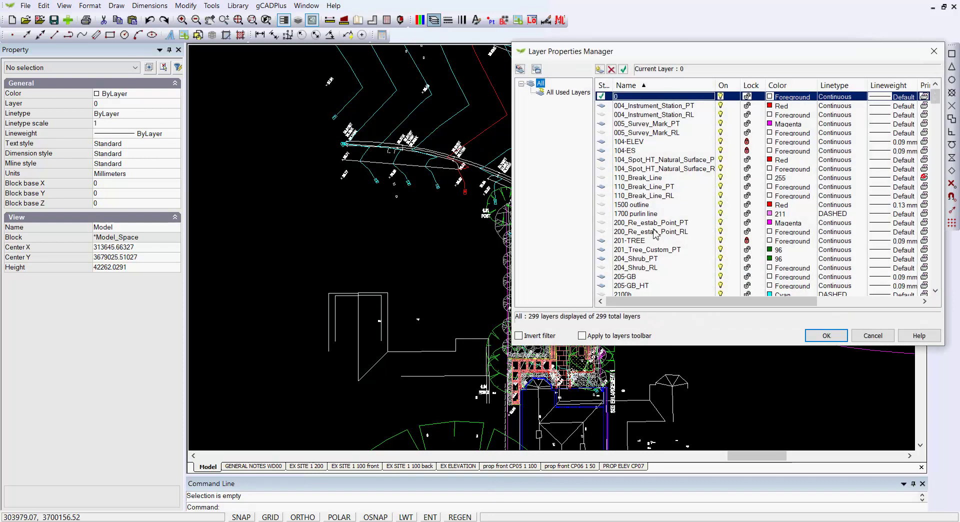
pyautogui.scroll(-4, 656, 232)
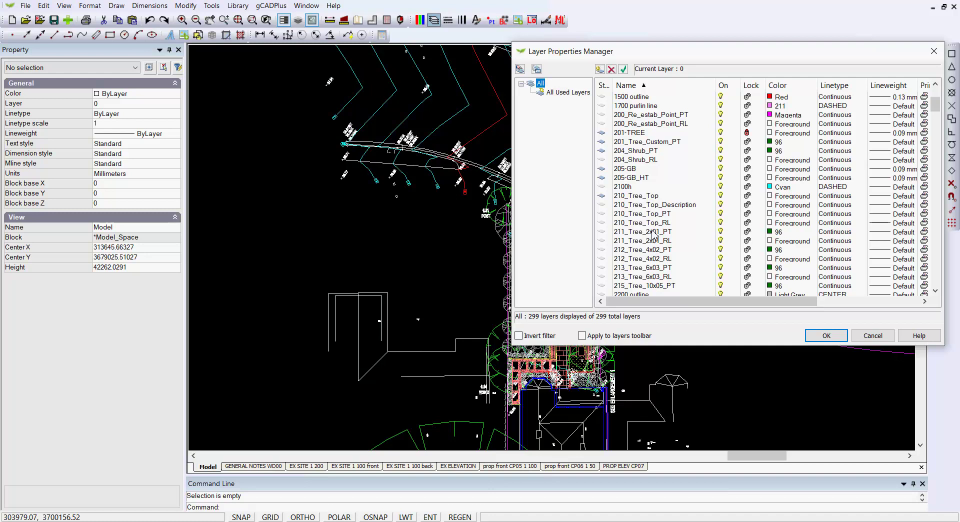
pyautogui.scroll(-5, 701, 248)
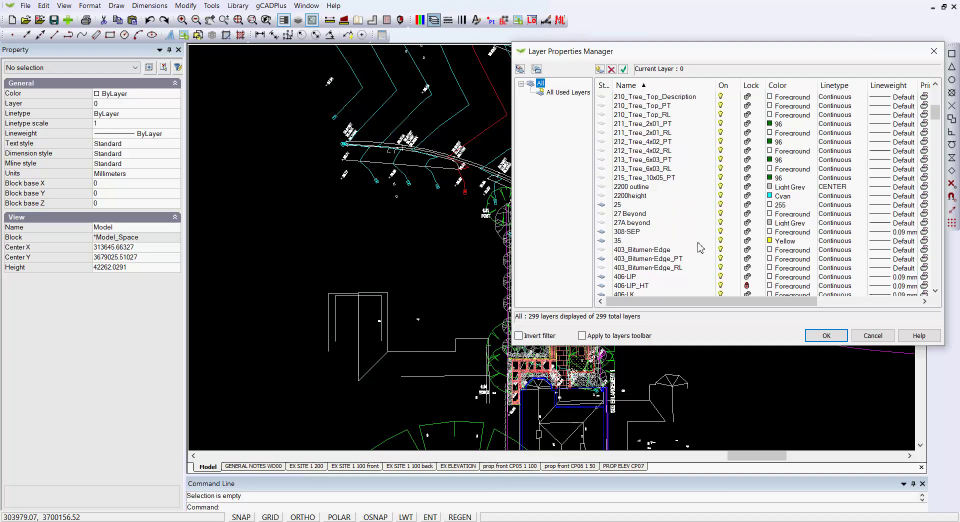
pyautogui.scroll(-15, 700, 247)
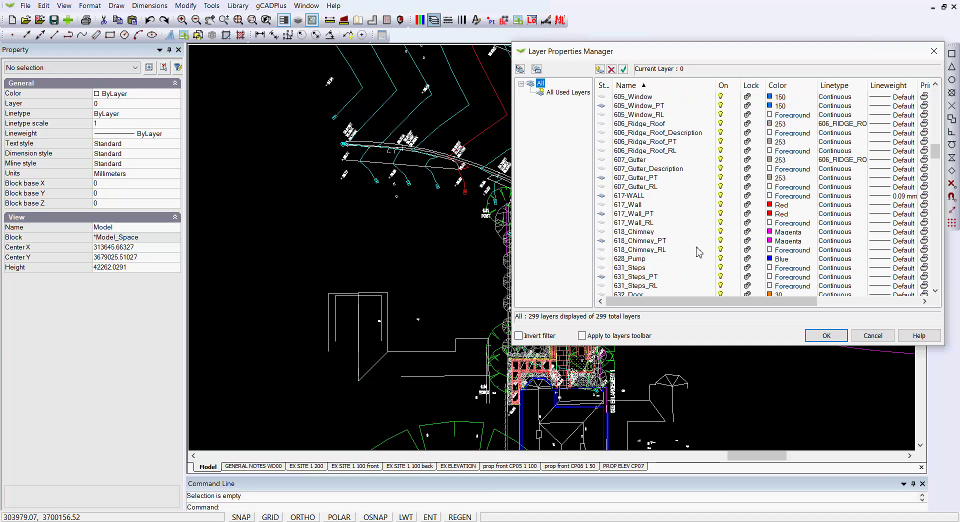
pyautogui.scroll(-15, 699, 252)
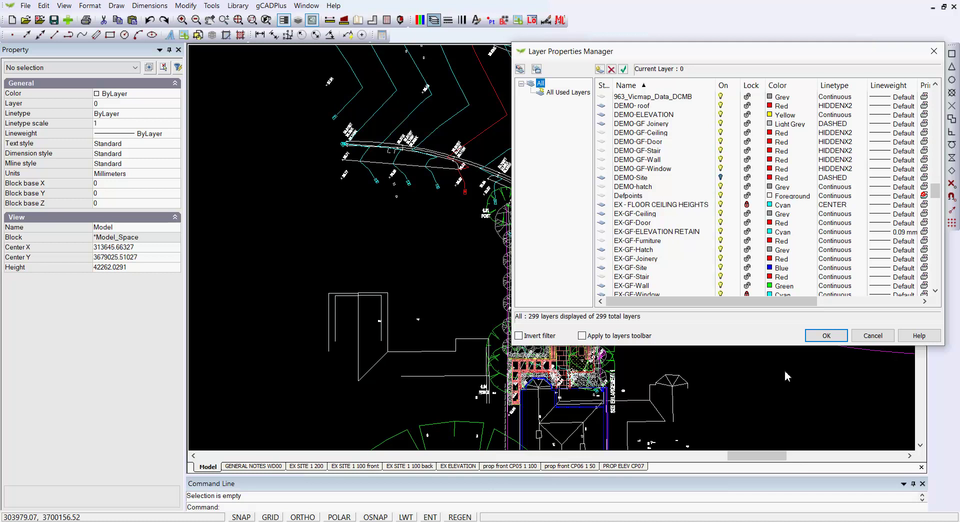
pyautogui.click(827, 335)
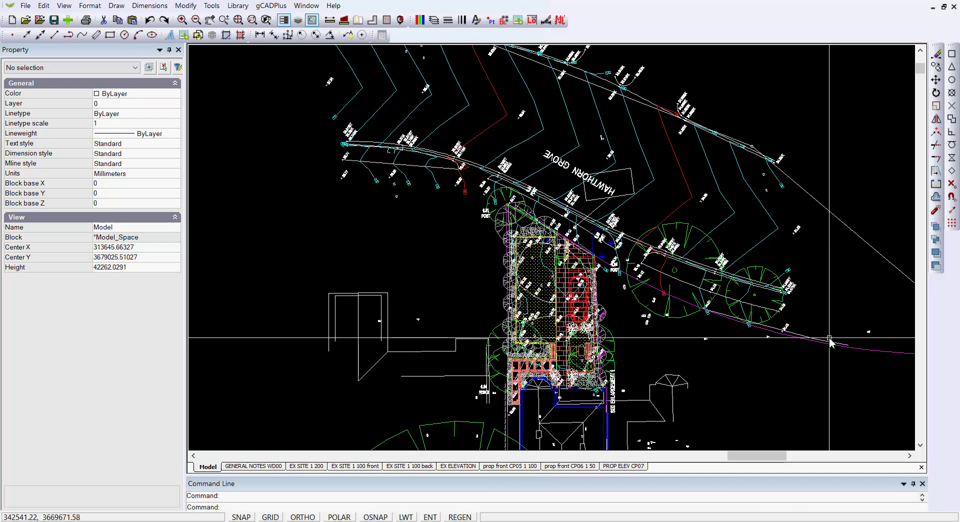
# Step: Zoom with a window to the front garden and driveway area to examine its paving, planting and spot levels
pyautogui.rightClick(631, 343)
pyautogui.click(666, 377)
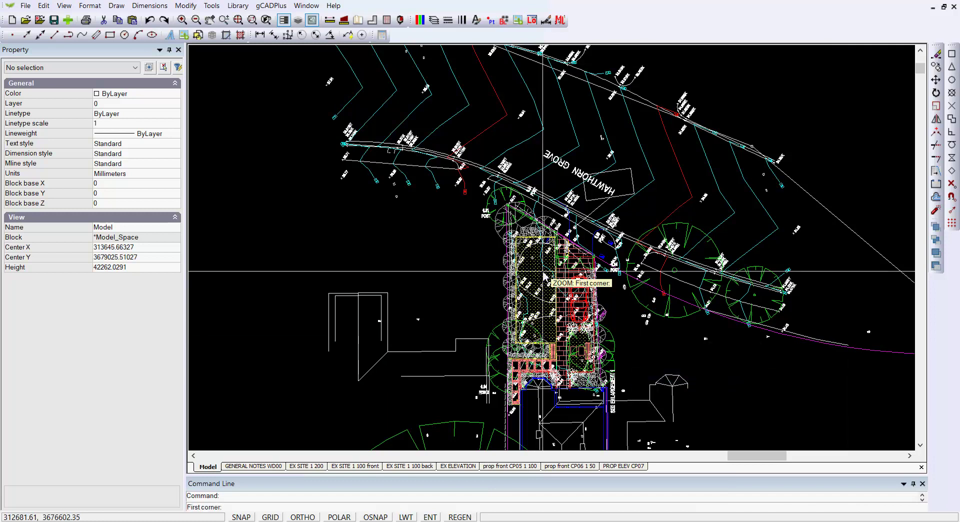
pyautogui.click(479, 216)
pyautogui.click(636, 409)
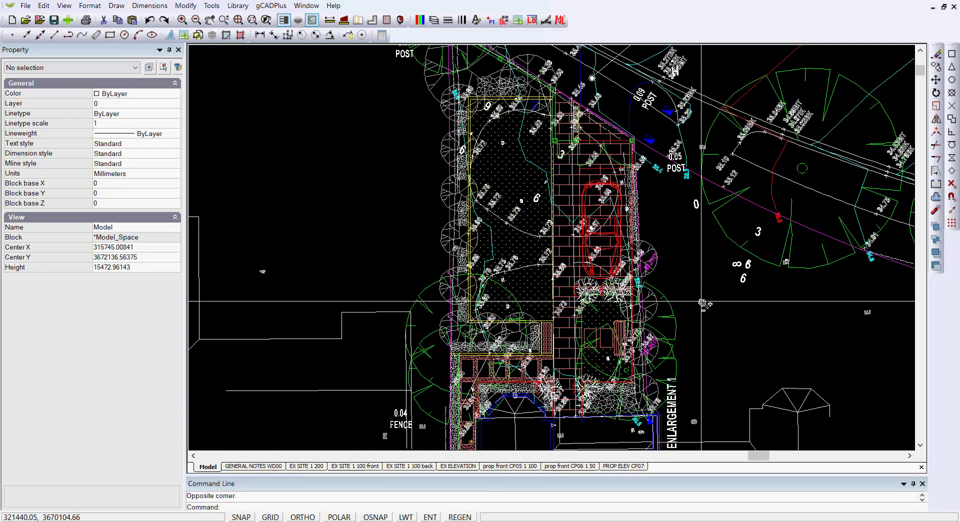
pyautogui.scroll(1, 702, 304)
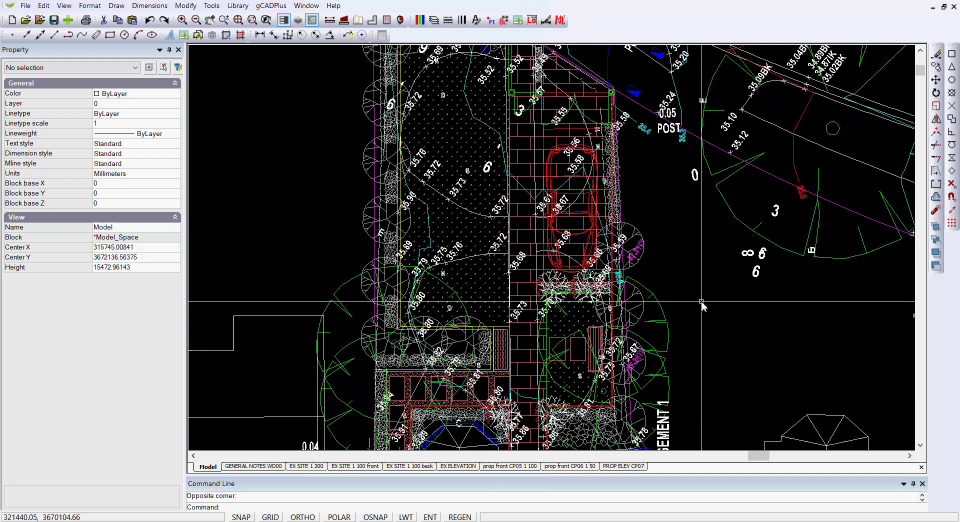